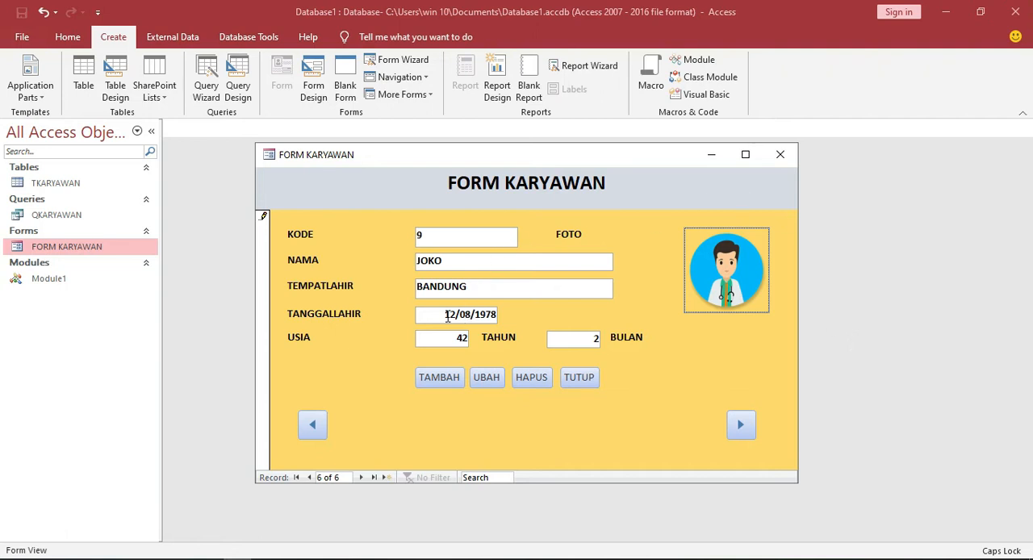
Replace the date in the TANGGALLAHIR field of the current employee record with a new birth date.
drag(445, 316, 507, 318)
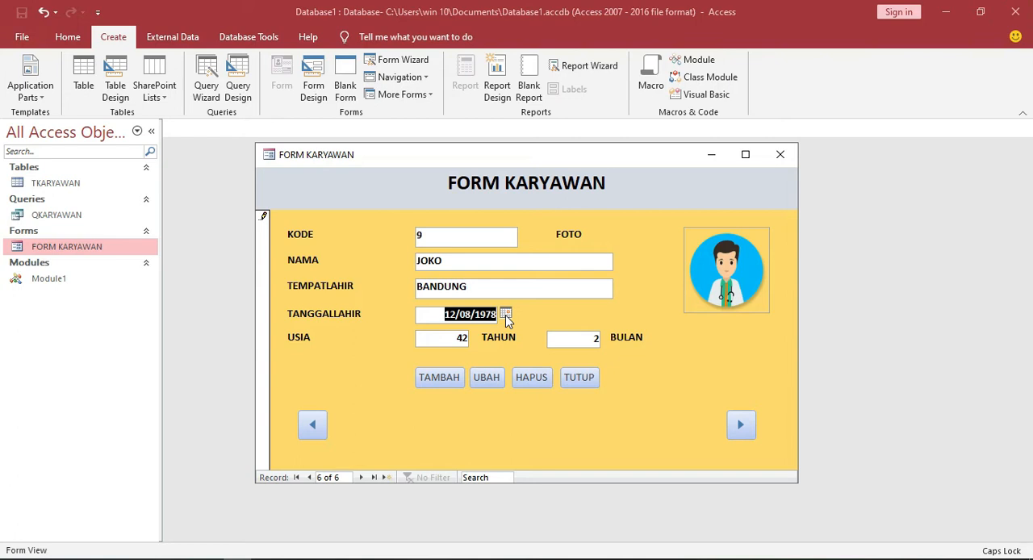
text(12)
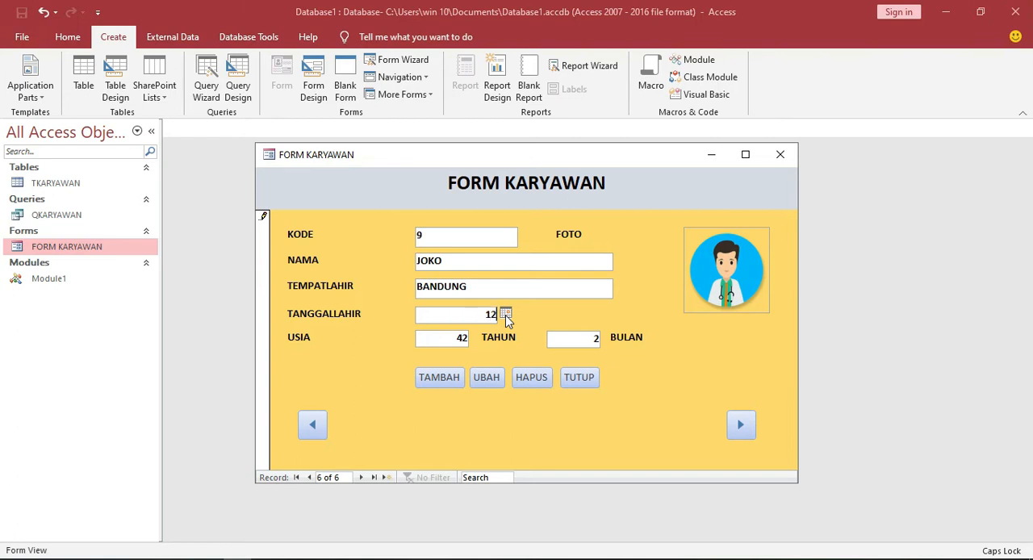
text(/07/1991)
click(429, 339)
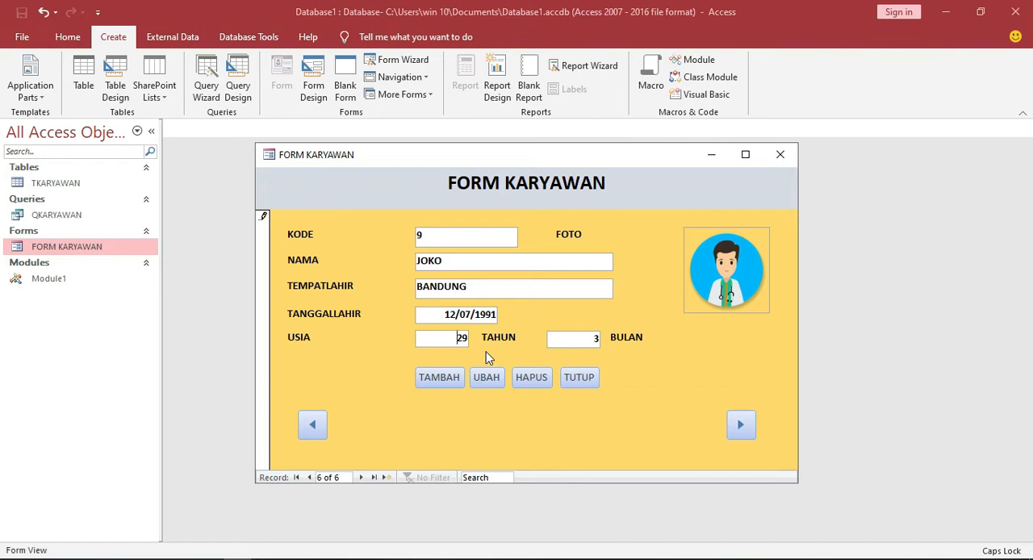
Add a new employee record with KODE 10, fill in the employee's name, and set TEMPATLAHIR to SELAT.
click(448, 384)
click(448, 237)
text(10)
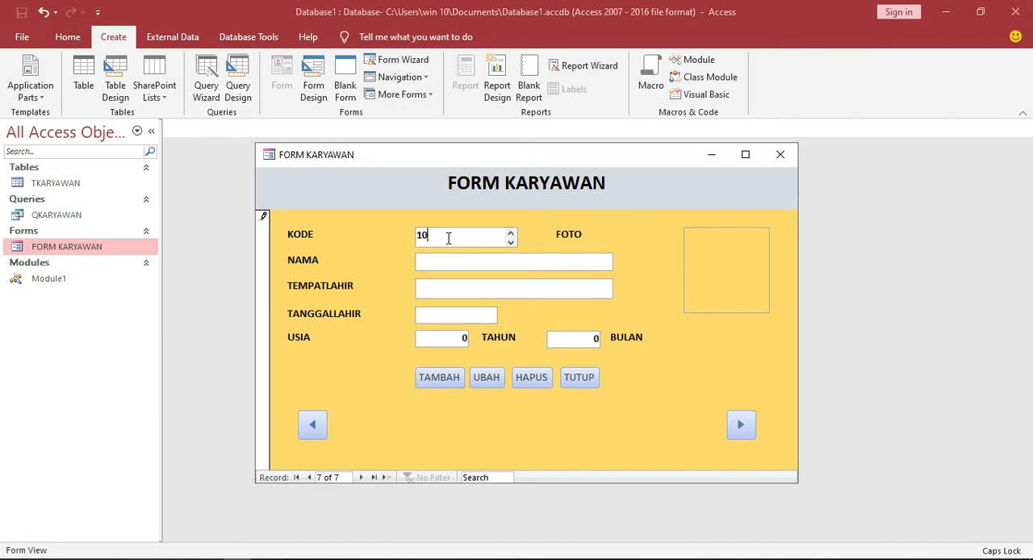
click(473, 261)
text(SAMUDRA)
click(502, 293)
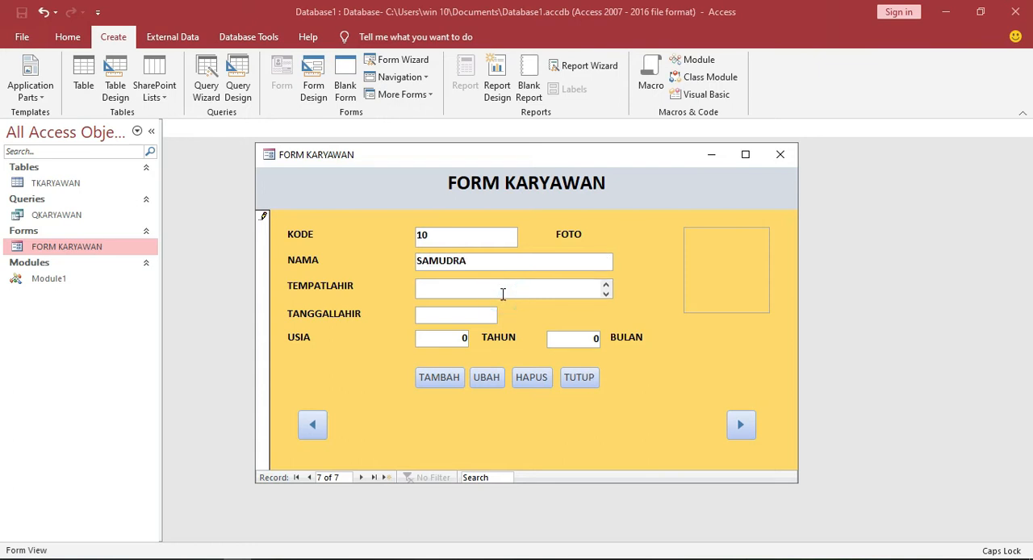
text(SELAT)
Enter the new employee's birth date in TANGGALLAHIR and commit it so the age is calculated.
click(469, 315)
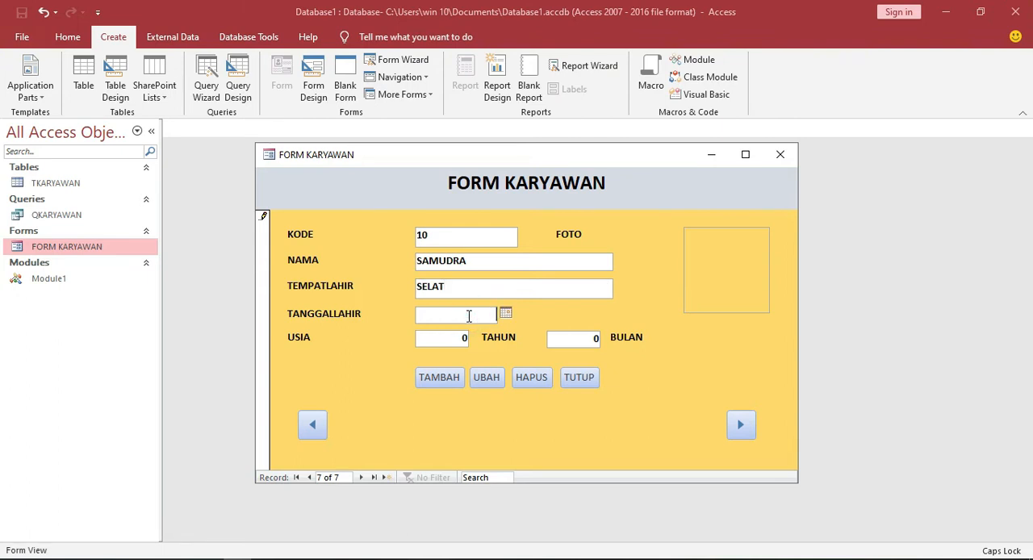
text(13/06/1998)
click(444, 339)
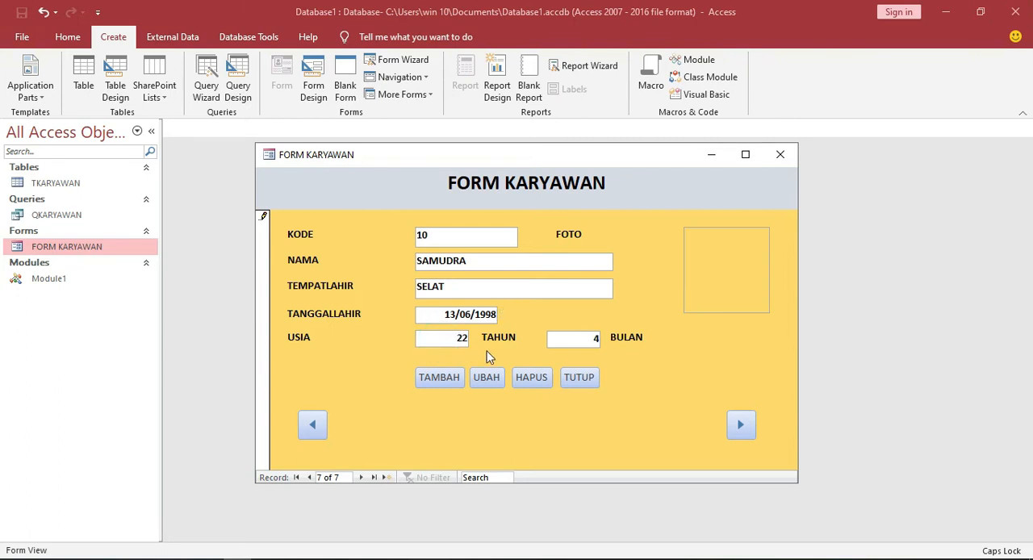
Attach the picture Icon-DokterMan from the Saved Pictures folder as the new employee's FOTO.
click(694, 271)
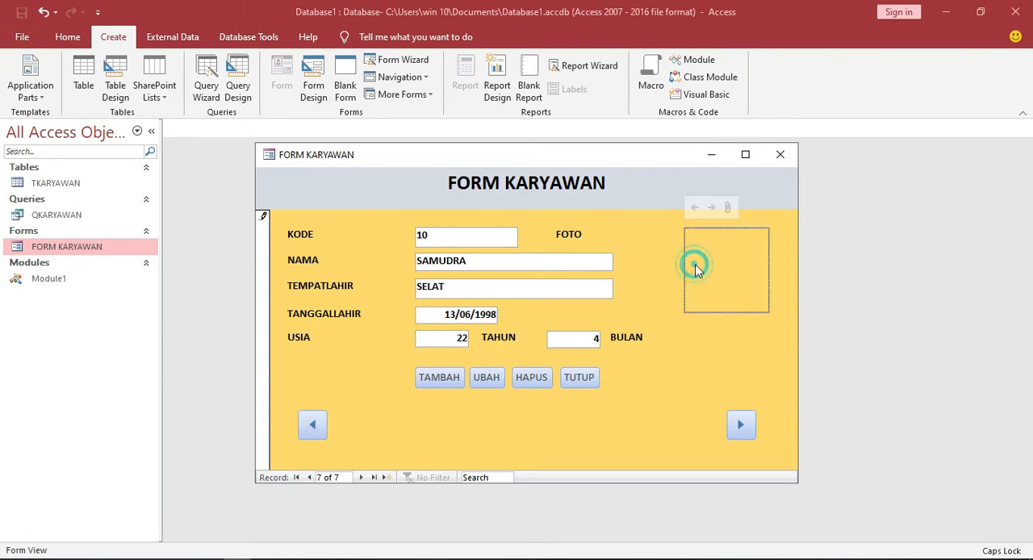
click(729, 208)
click(642, 244)
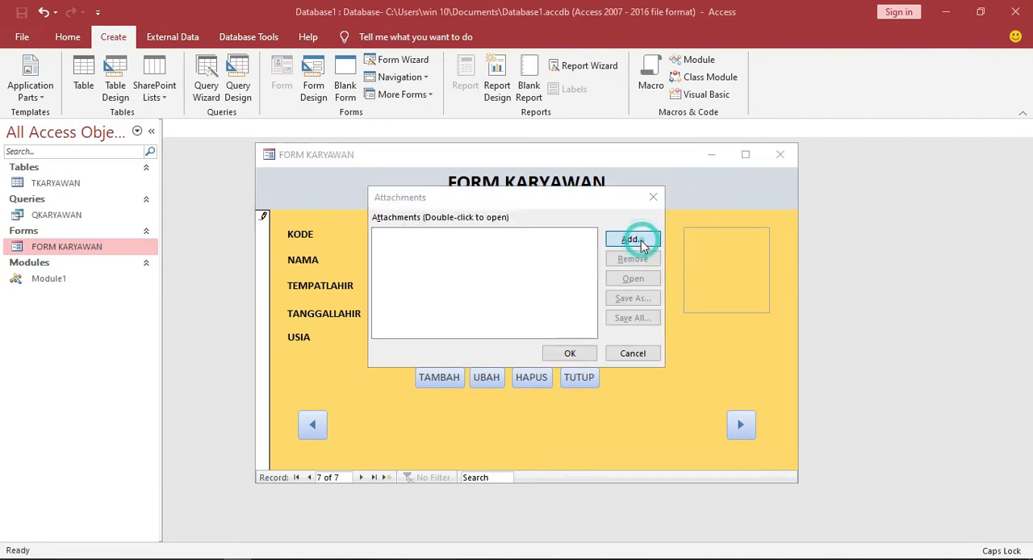
scroll(655, 339, down, 3)
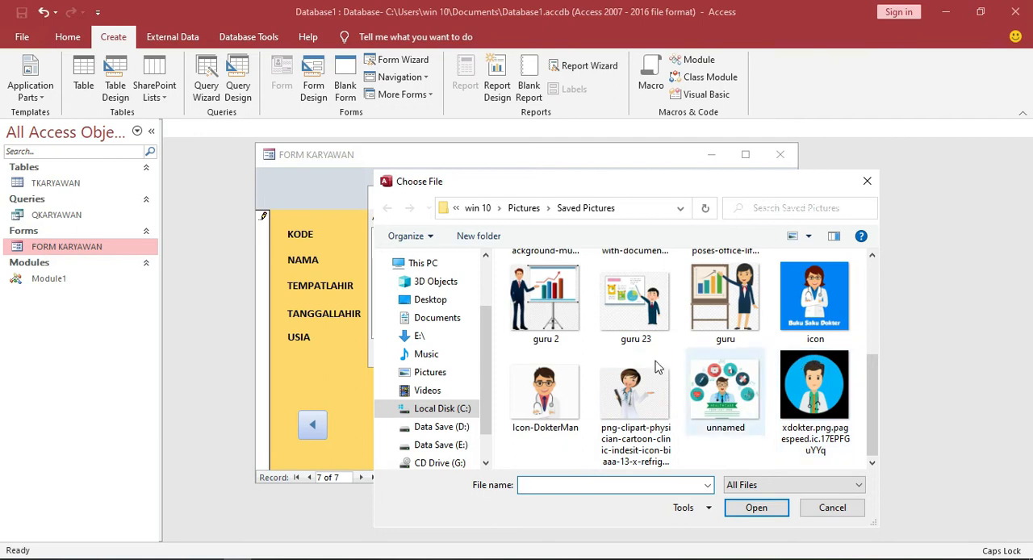
click(545, 389)
click(757, 508)
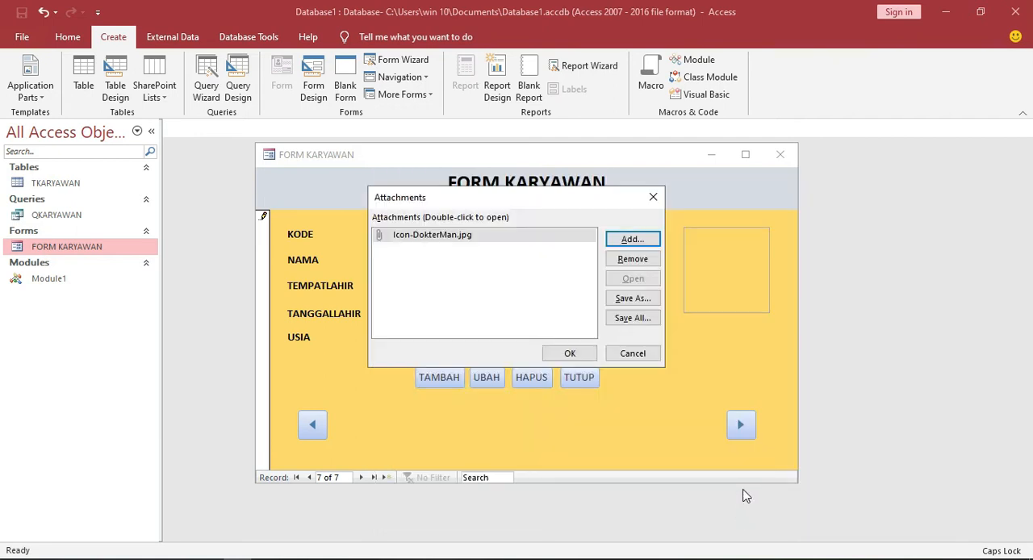
click(570, 355)
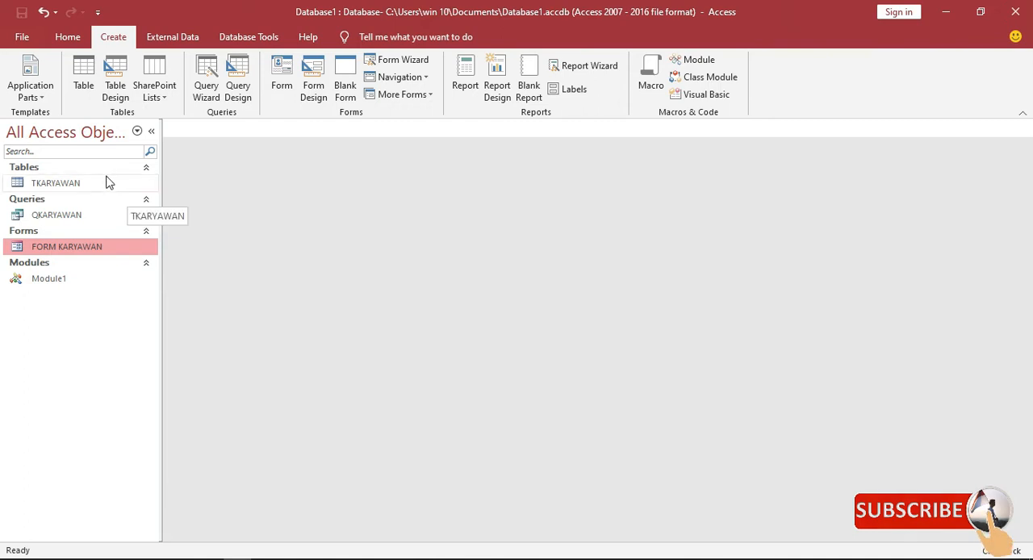
Open the table TKARYAWAN in Design View and examine the data types of the TANGGALLAHIR and FOTO fields.
click(97, 183)
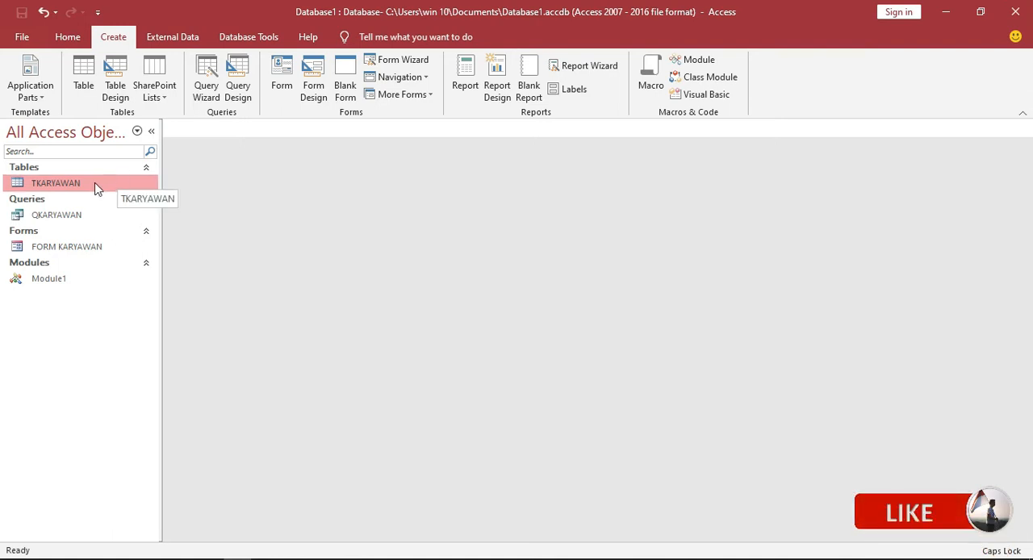
right_click(96, 185)
click(138, 210)
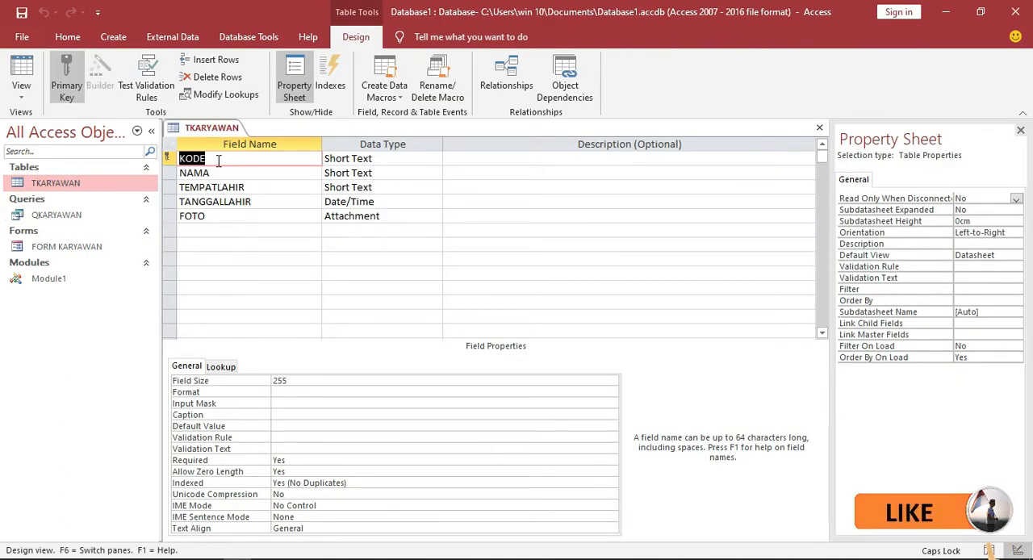
click(264, 203)
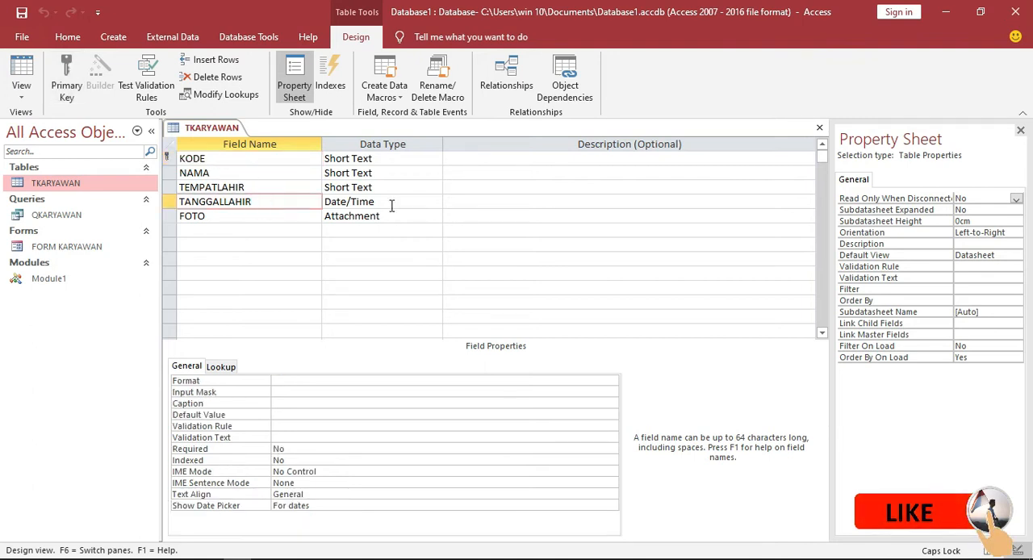
click(263, 214)
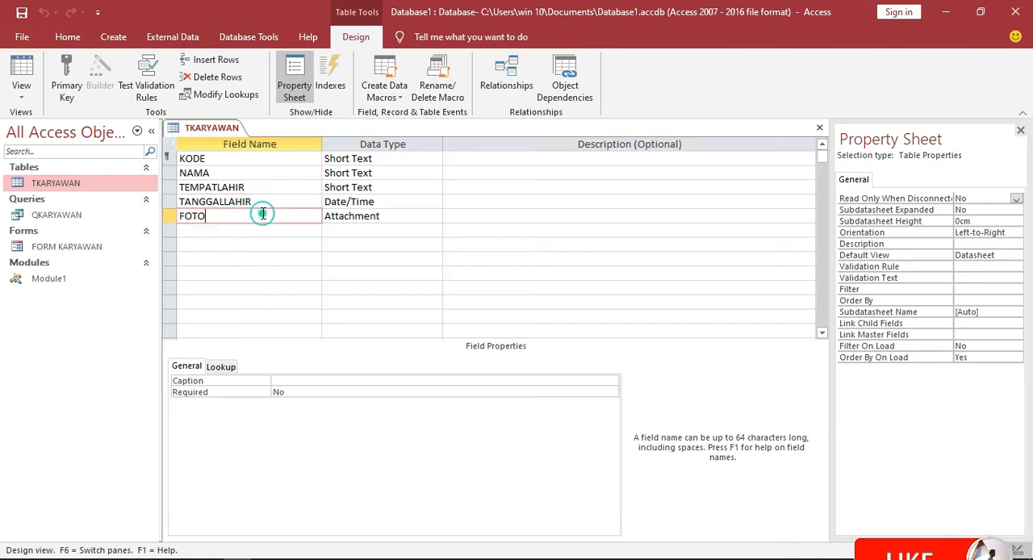
click(408, 216)
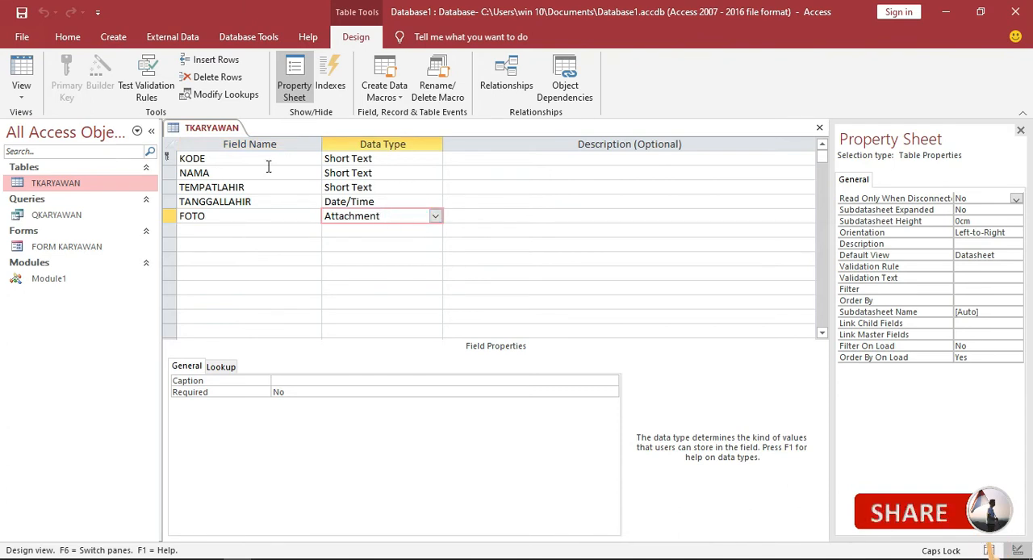
Save the TKARYAWAN table design and close it.
right_click(210, 130)
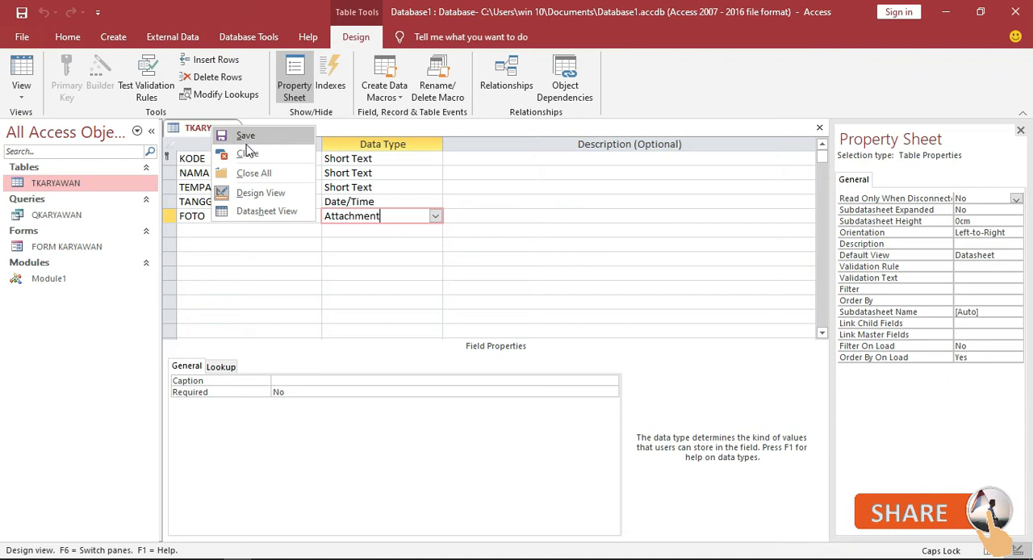
click(246, 137)
right_click(211, 129)
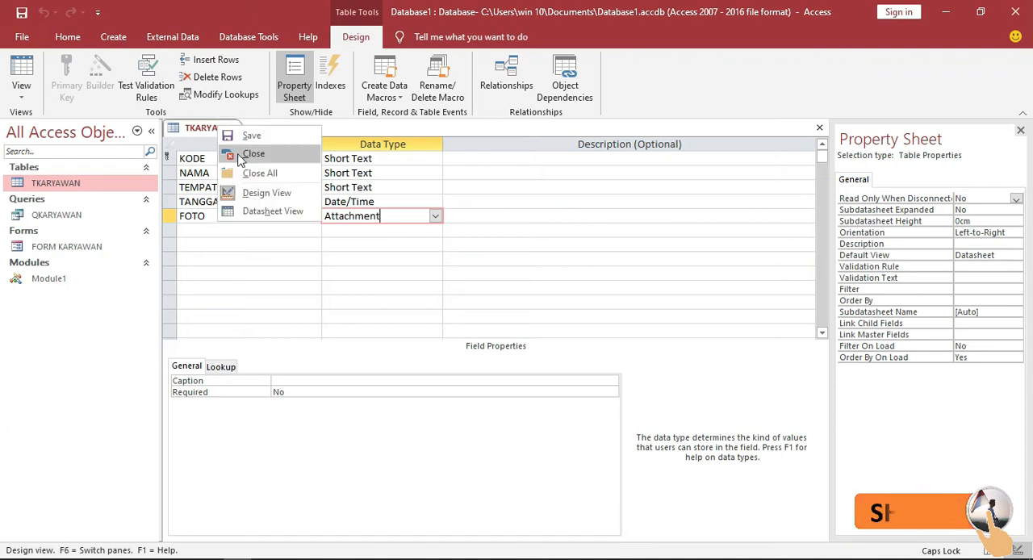
click(242, 154)
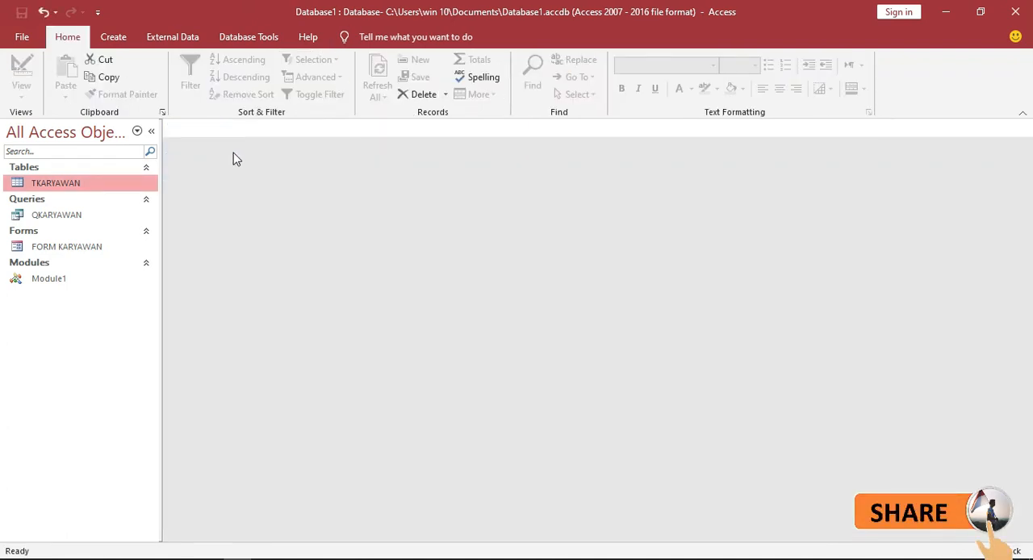
In the design of query QKARYAWAN, clear the year-age column and rebuild it in the Expression Builder as UMURTAHUN: Age([TANGGALLAHIR]).
click(87, 218)
right_click(88, 219)
click(103, 243)
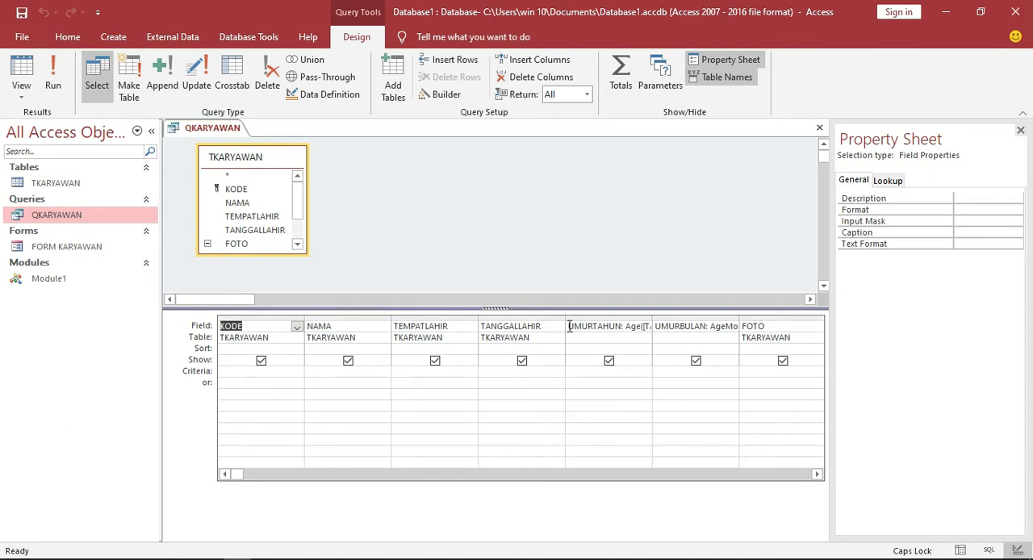
drag(570, 326, 685, 326)
key(Delete)
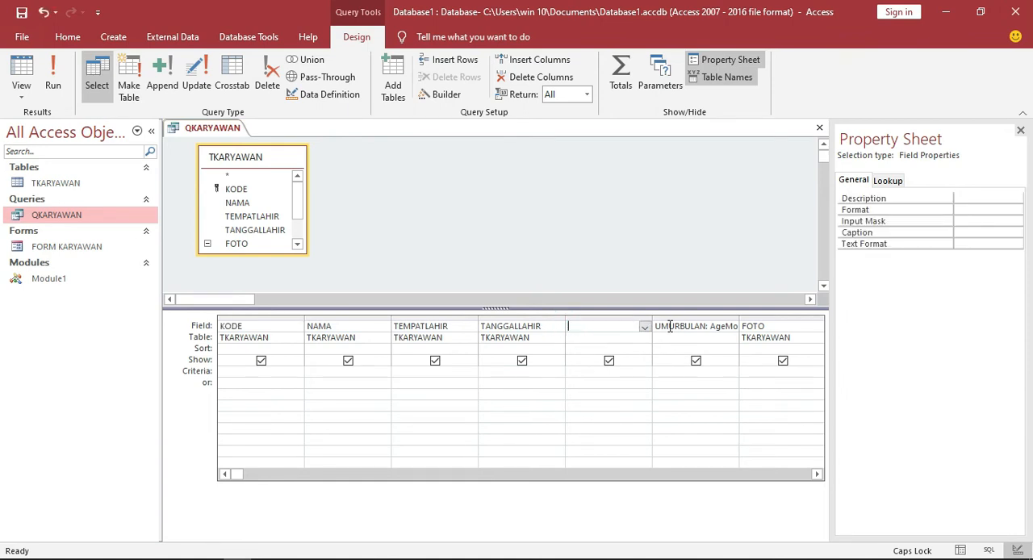
right_click(626, 326)
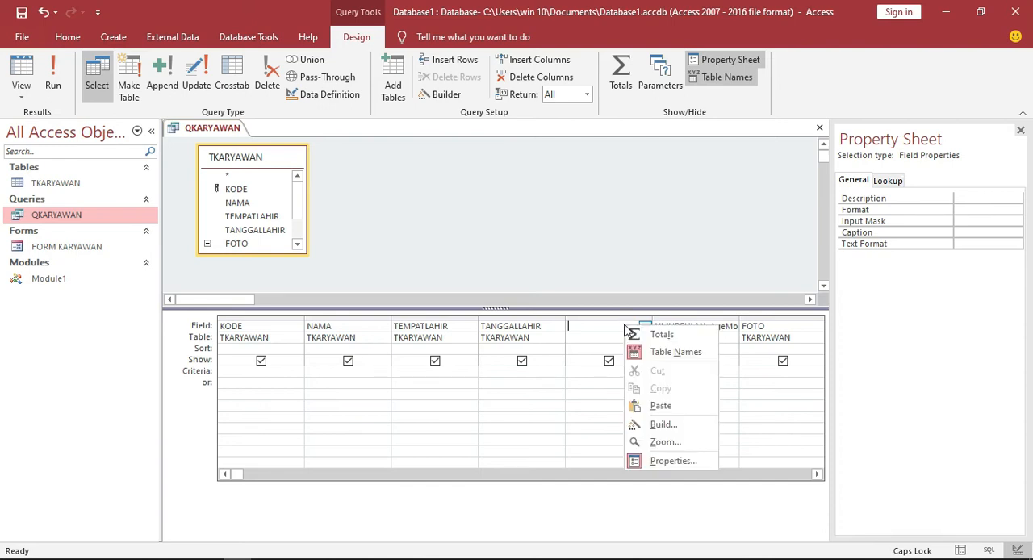
click(663, 424)
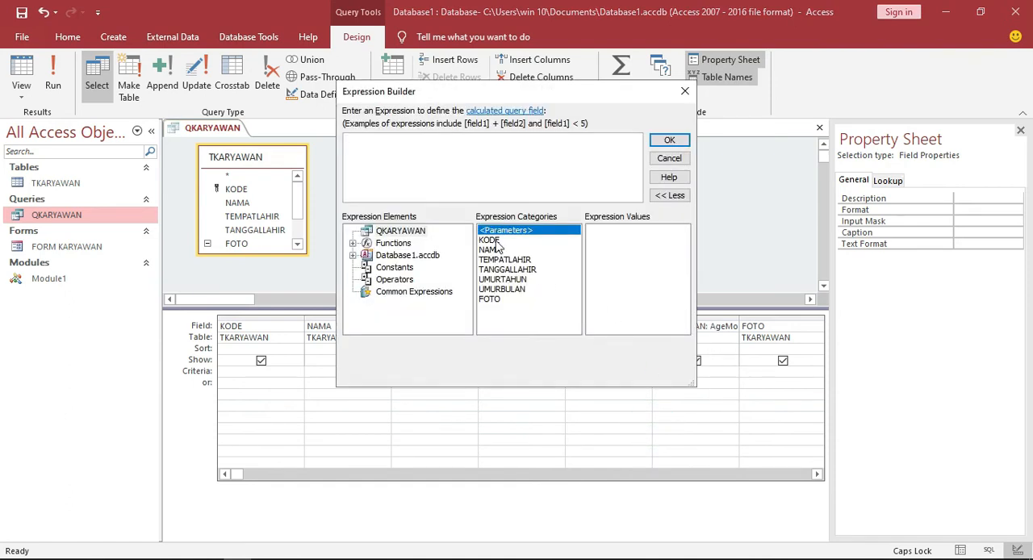
text(UMURTAHUN: Age([TANGGALLAHIR]))
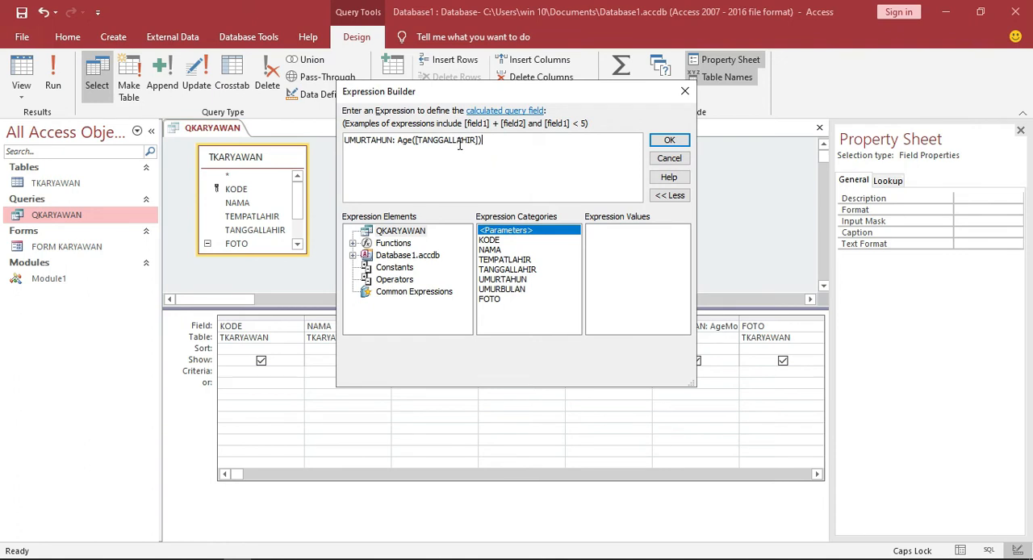
click(669, 142)
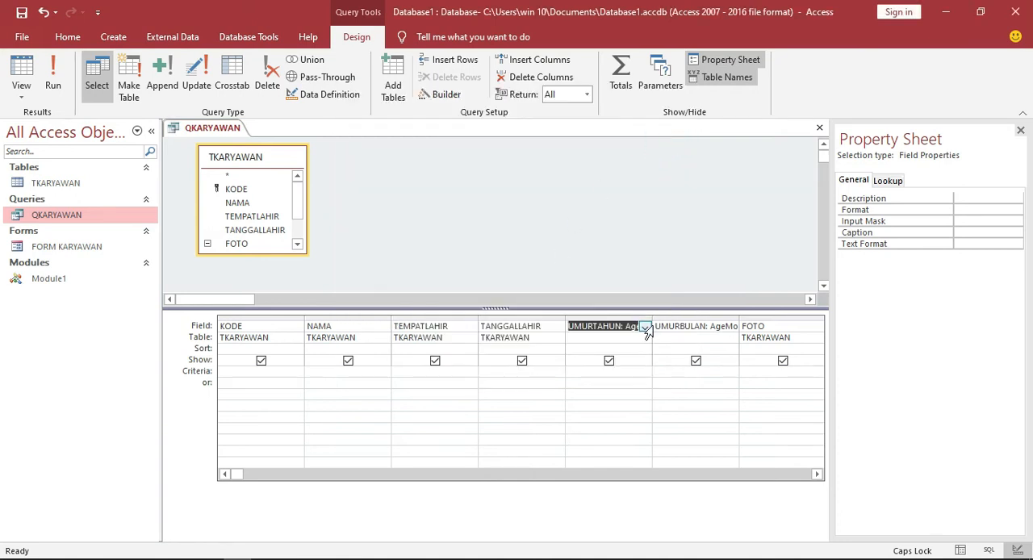
Open the UMURBULAN column in the Expression Builder, examine its month-age expression, and accept it.
drag(656, 325, 725, 326)
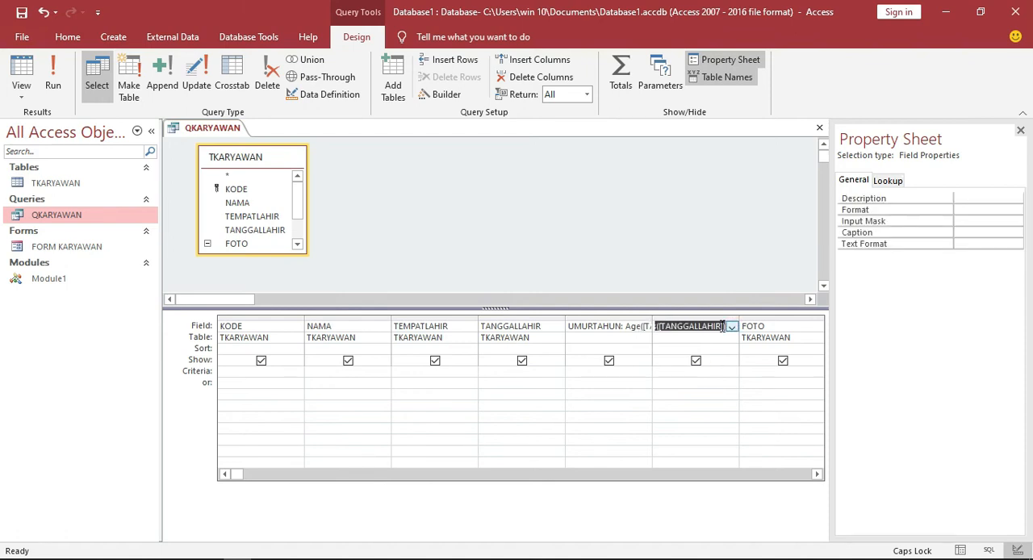
right_click(724, 328)
click(757, 428)
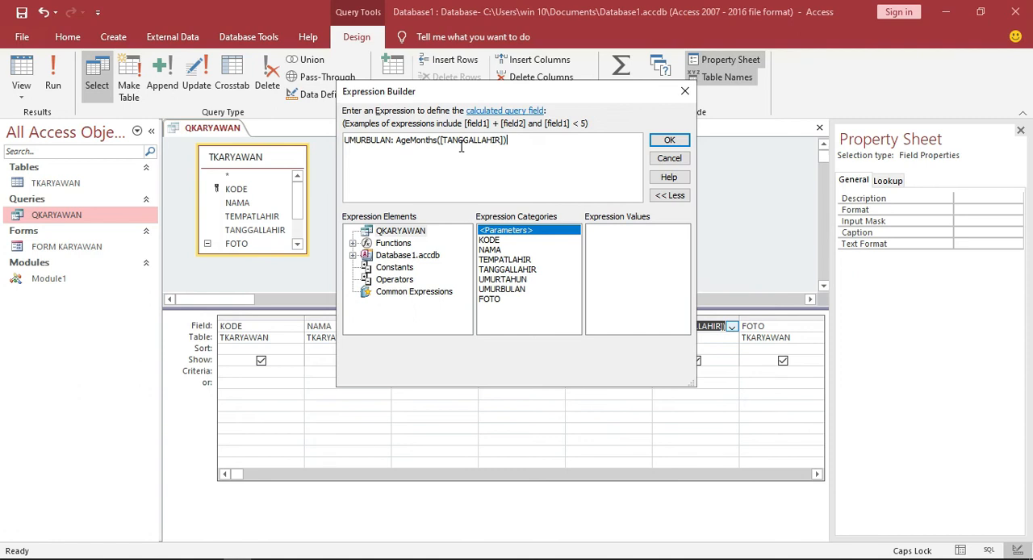
click(663, 141)
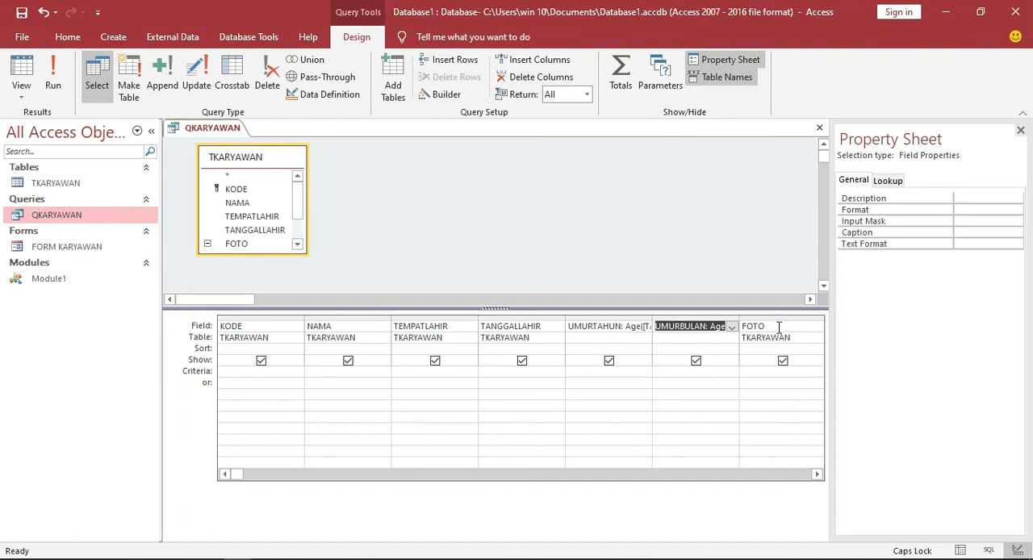
Save the query QKARYAWAN and close it.
click(25, 14)
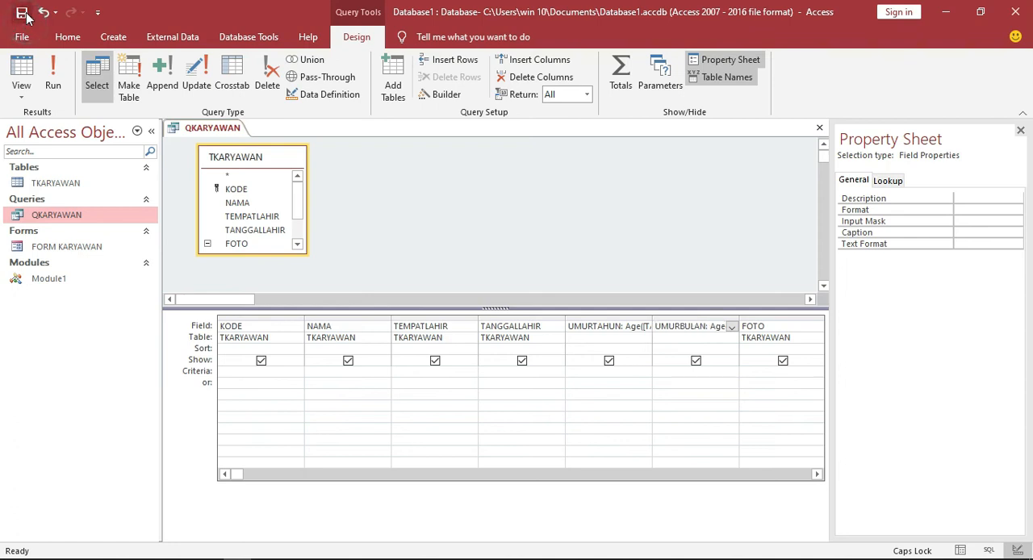
right_click(206, 130)
click(225, 159)
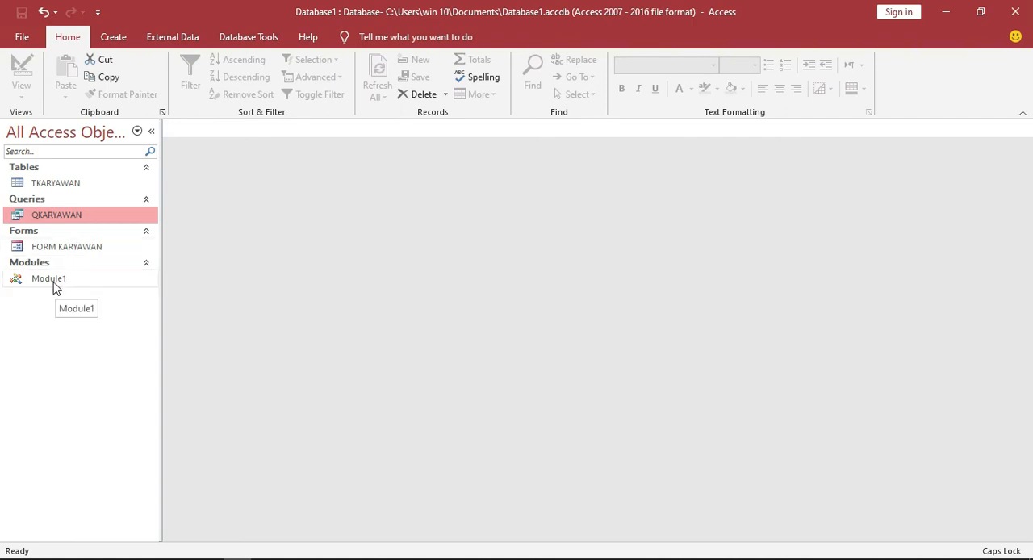
Open query QKARYAWAN in Design View, examine its fields and calculated age columns, and close it.
click(114, 38)
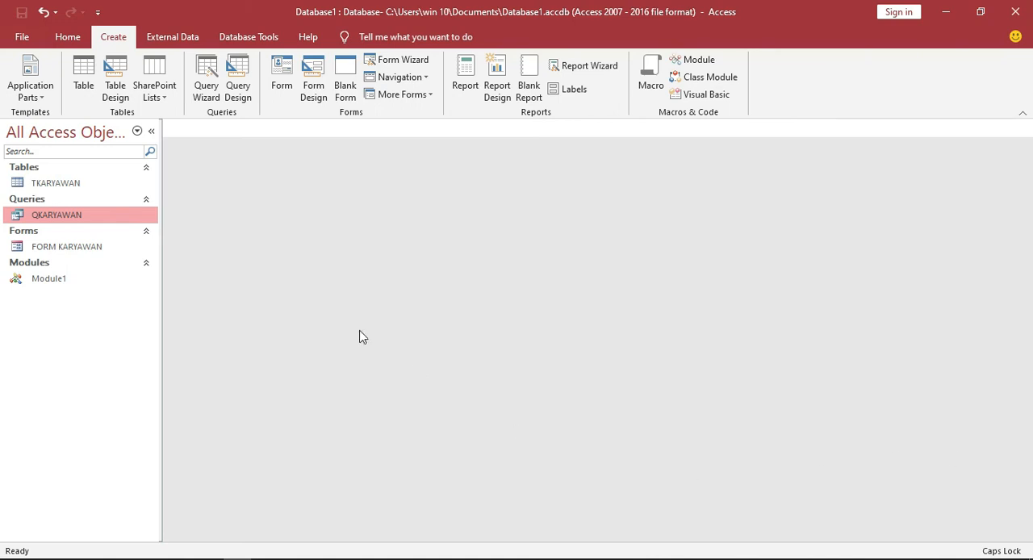
right_click(101, 217)
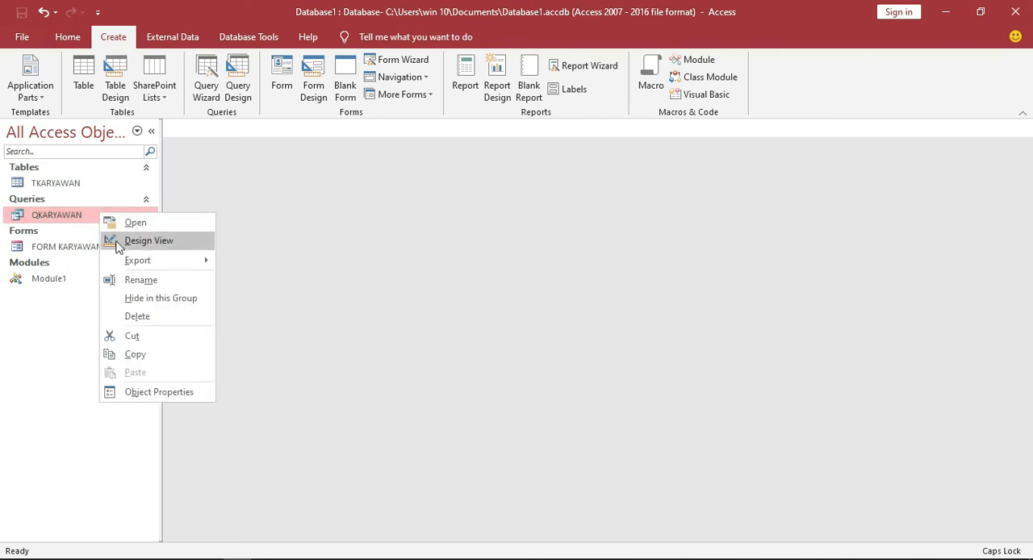
click(122, 241)
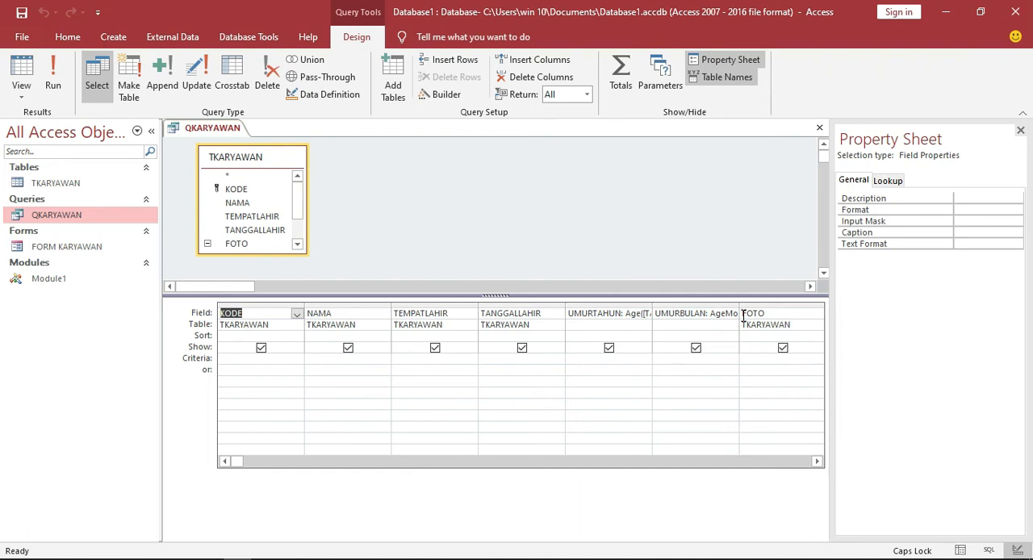
right_click(203, 130)
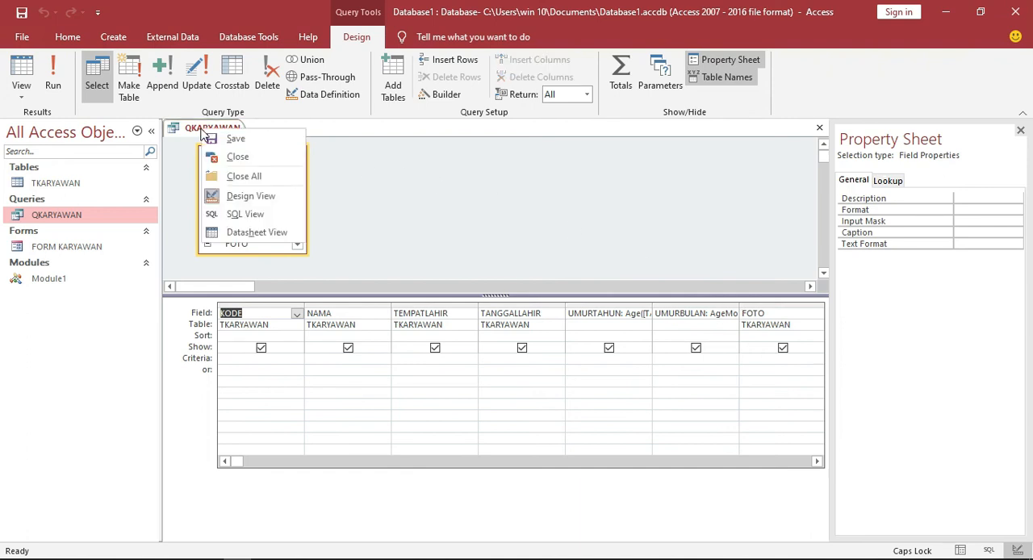
click(241, 176)
Open Module1 in the Visual Basic editor to examine its age functions.
click(61, 279)
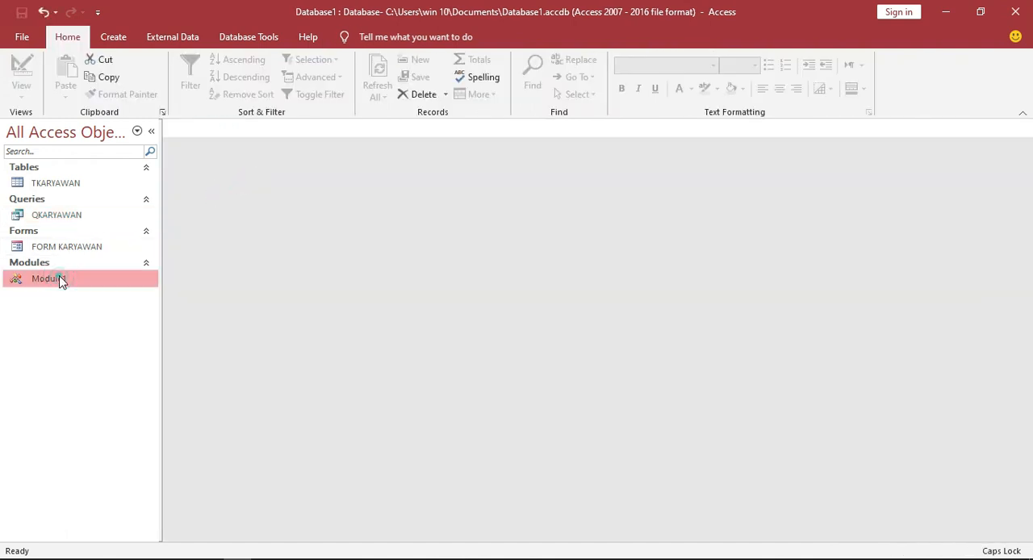
click(113, 37)
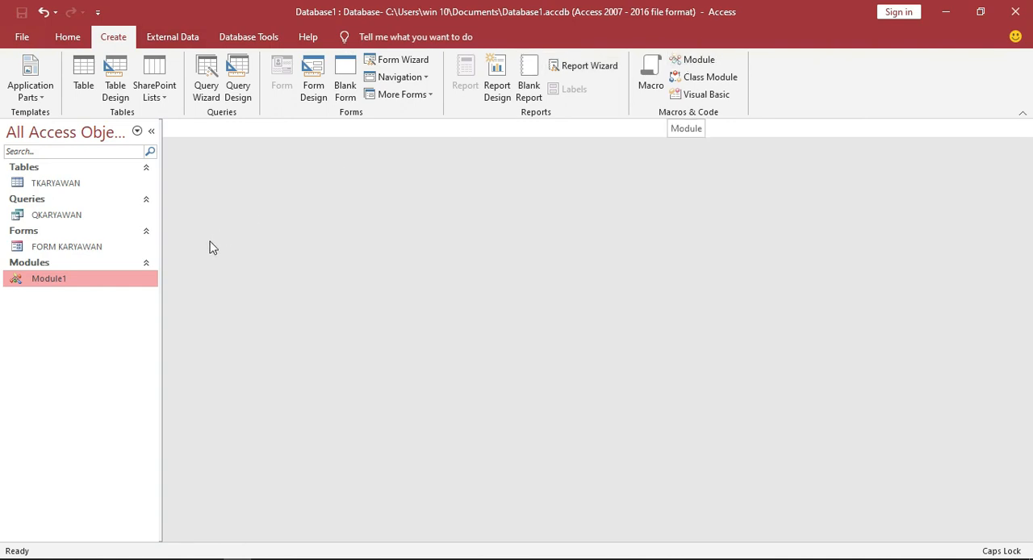
double_click(117, 280)
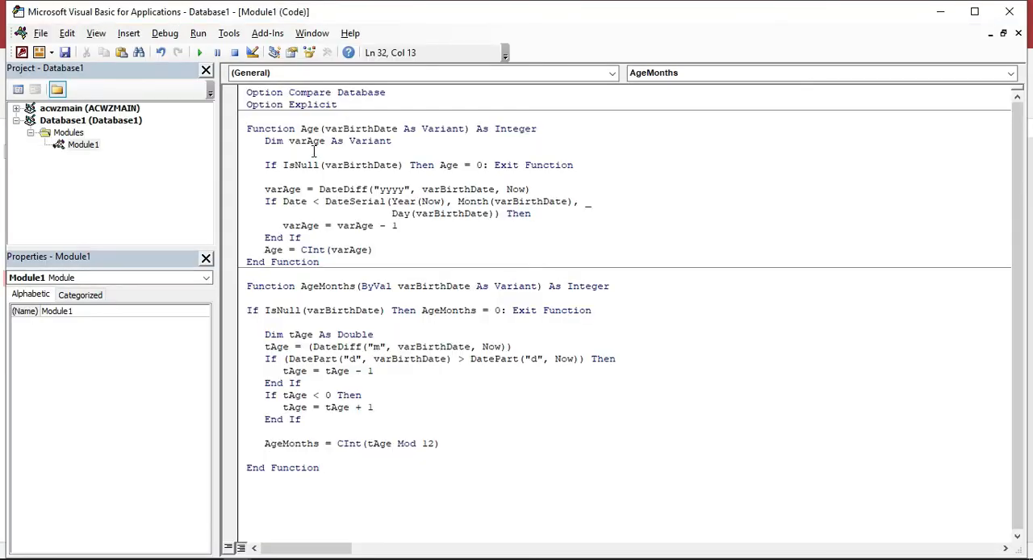
Cut all Module1 code below Option Compare Database, paste the Age and AgeMonths functions back in, and close the Visual Basic editor.
click(247, 105)
drag(247, 107, 334, 472)
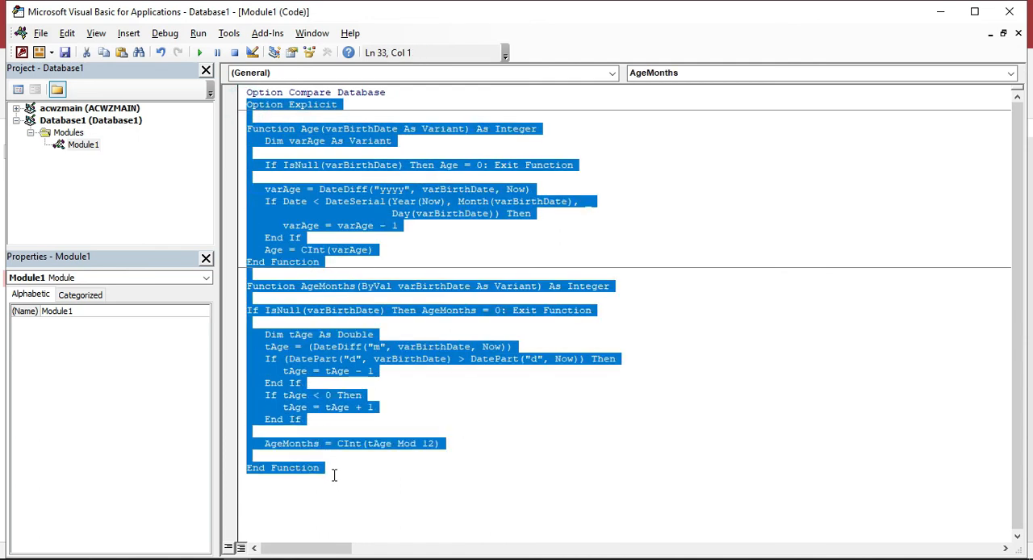
right_click(296, 245)
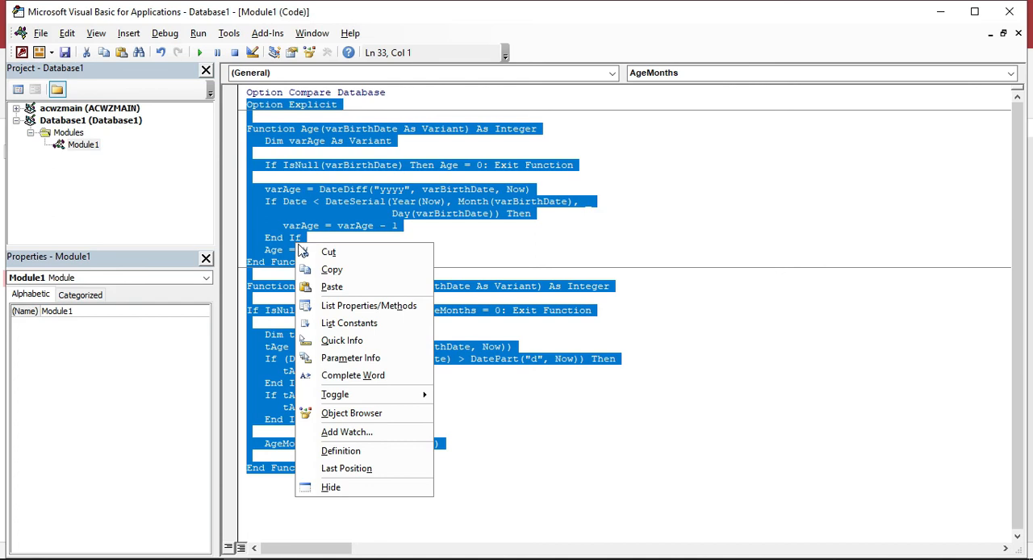
click(312, 251)
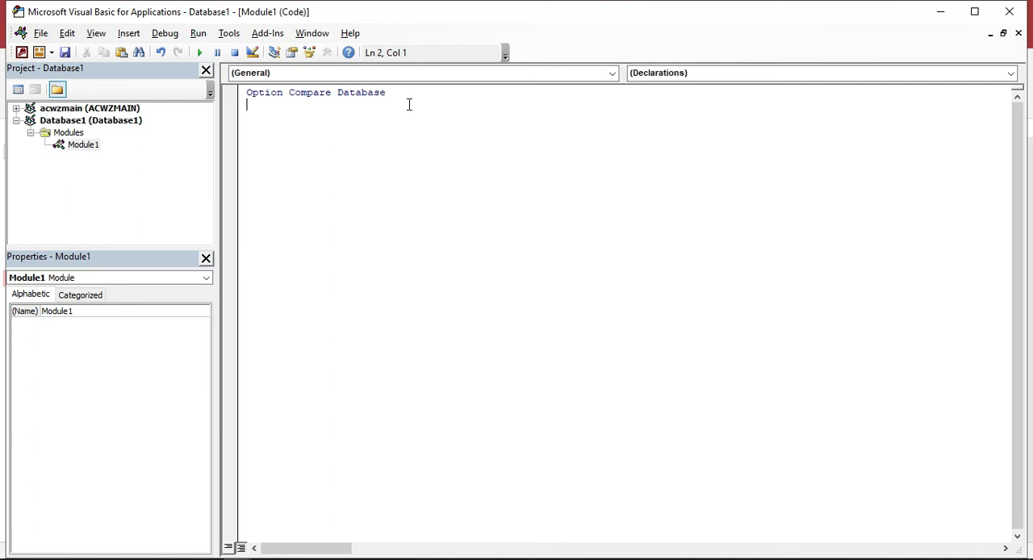
key(ctrl+v)
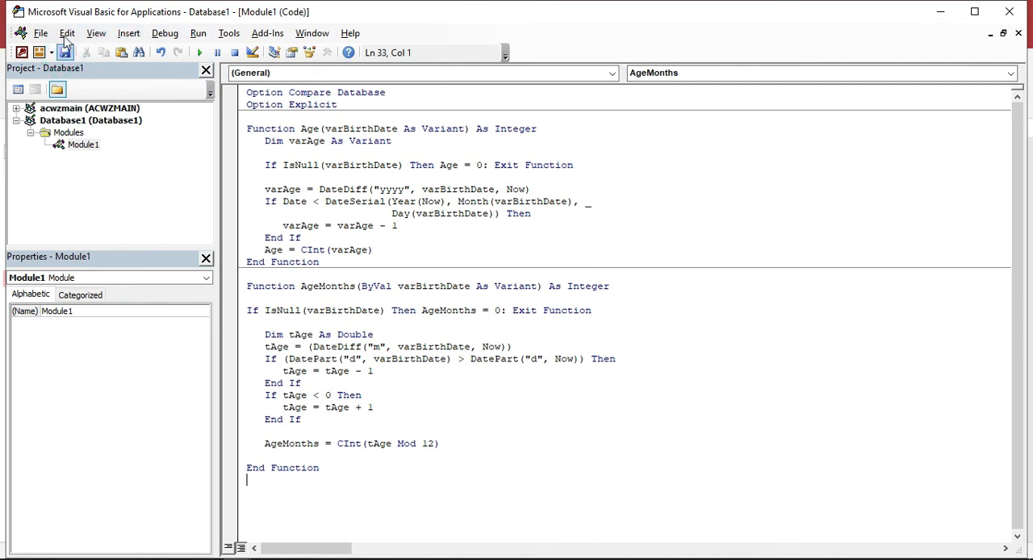
click(1010, 12)
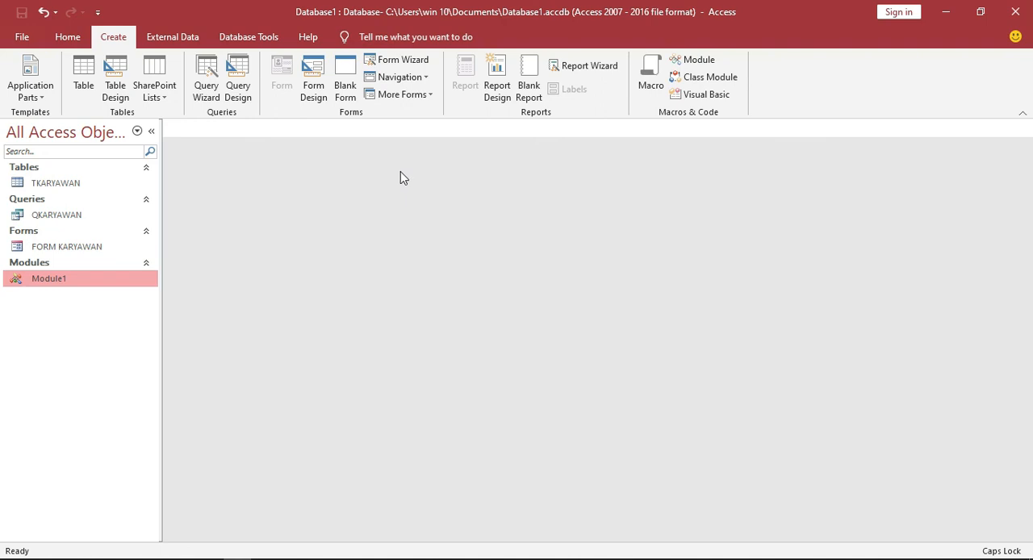
Open FORM KARYAWAN in Design View and examine its fields, age boxes, photo frame and command buttons.
click(96, 253)
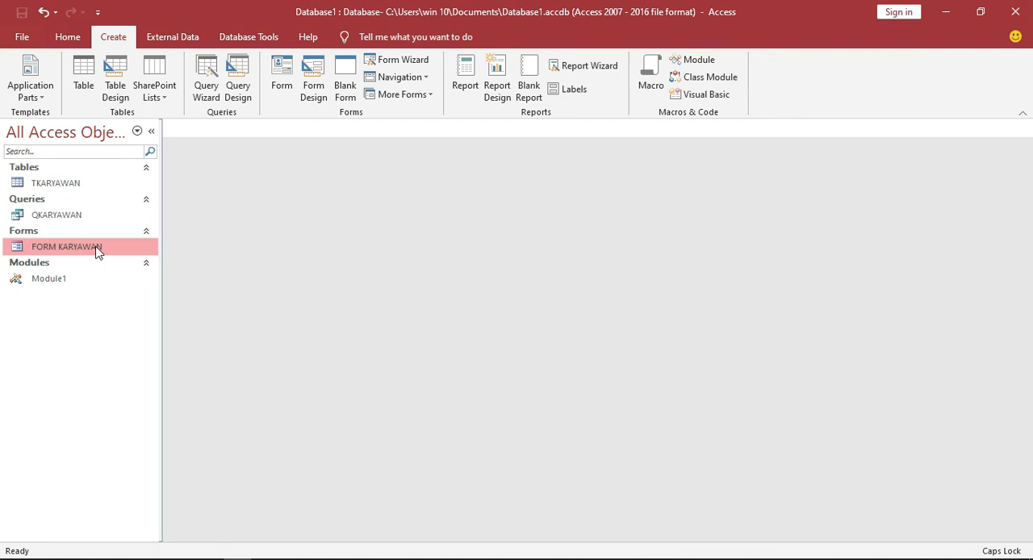
right_click(54, 247)
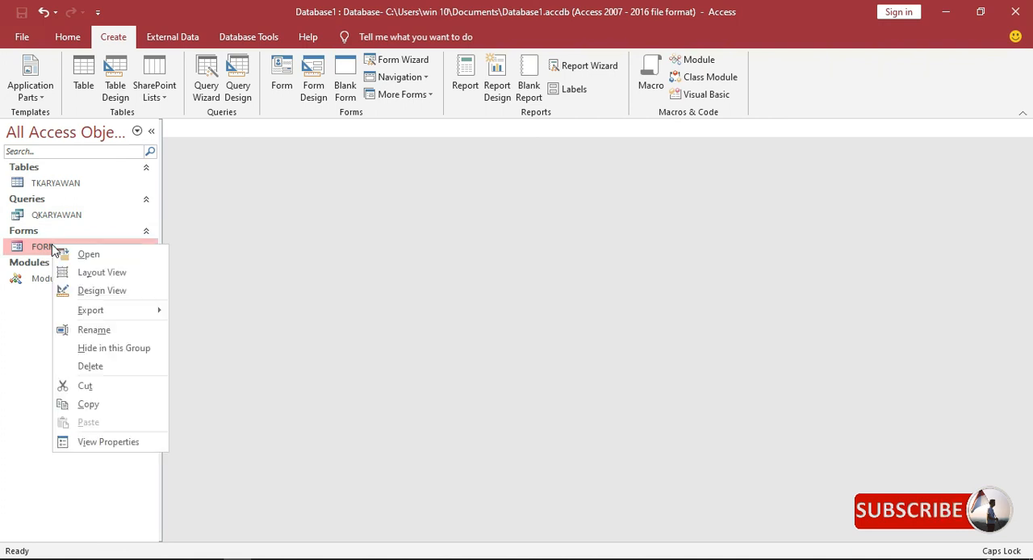
click(84, 291)
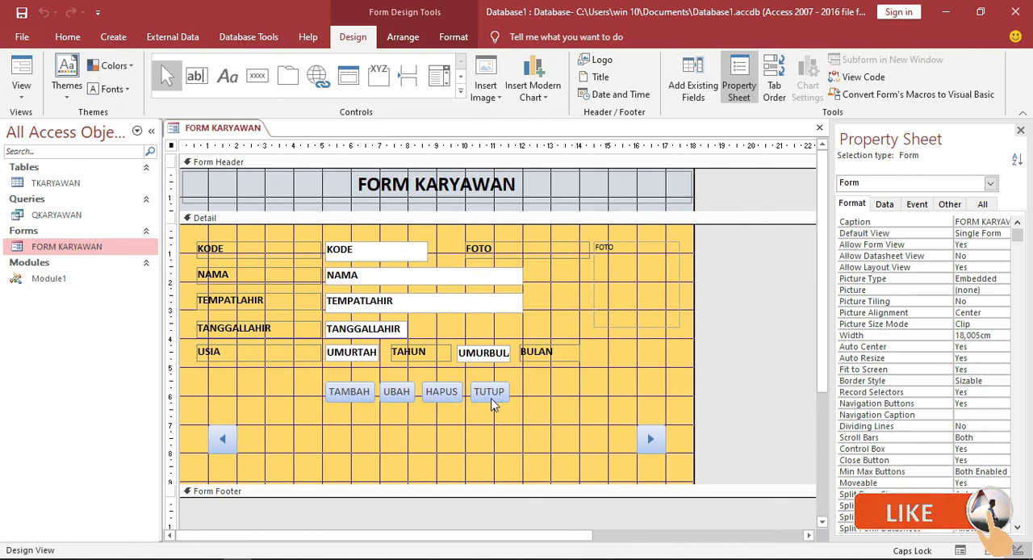
Run FORM KARYAWAN and step forward through the employee records to the last one, checking ages and photos.
double_click(117, 251)
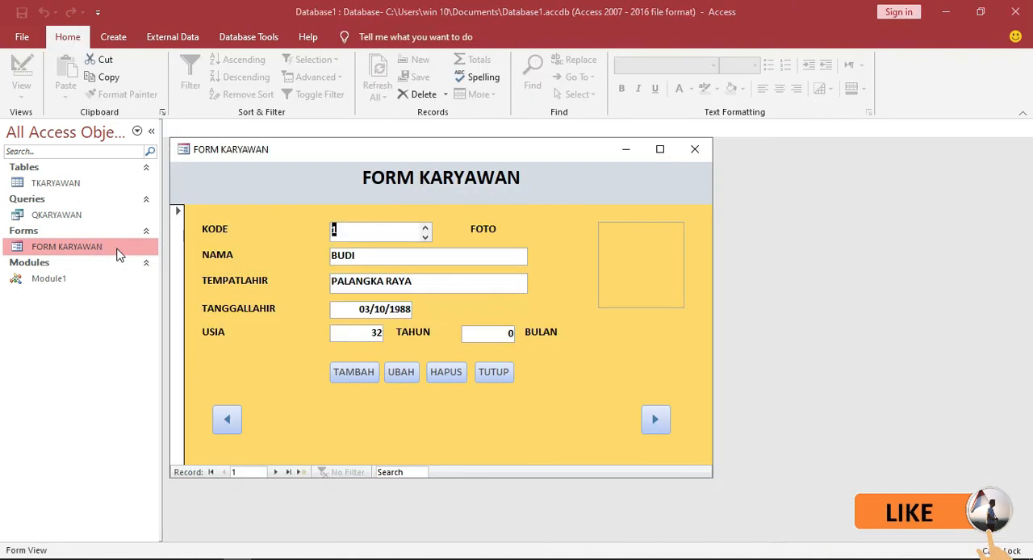
click(656, 421)
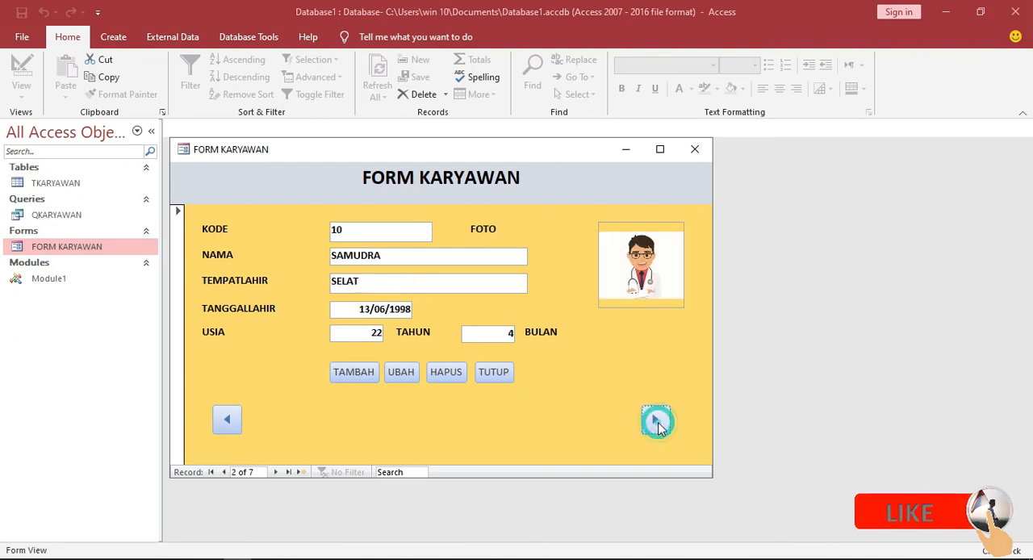
click(656, 422)
click(656, 421)
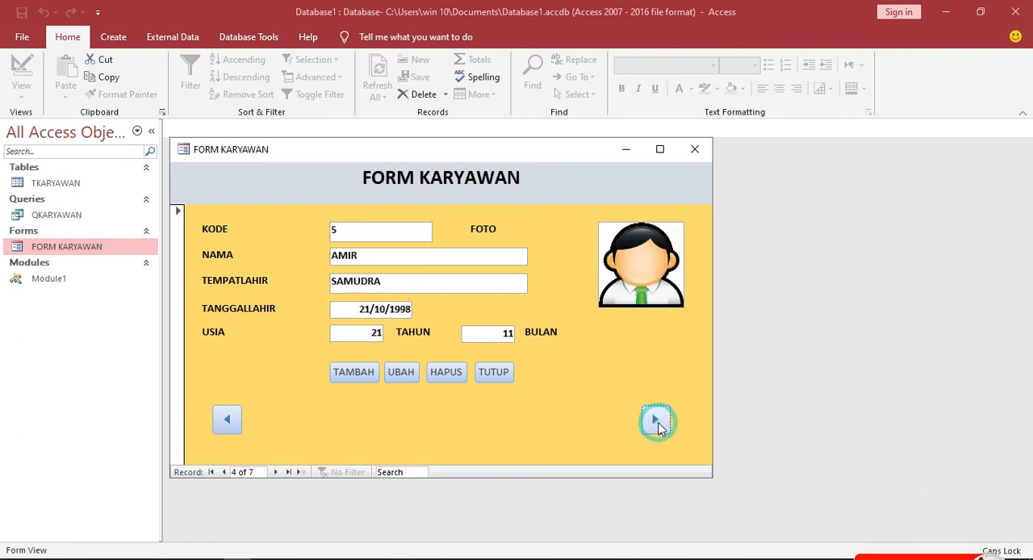
click(658, 423)
click(656, 423)
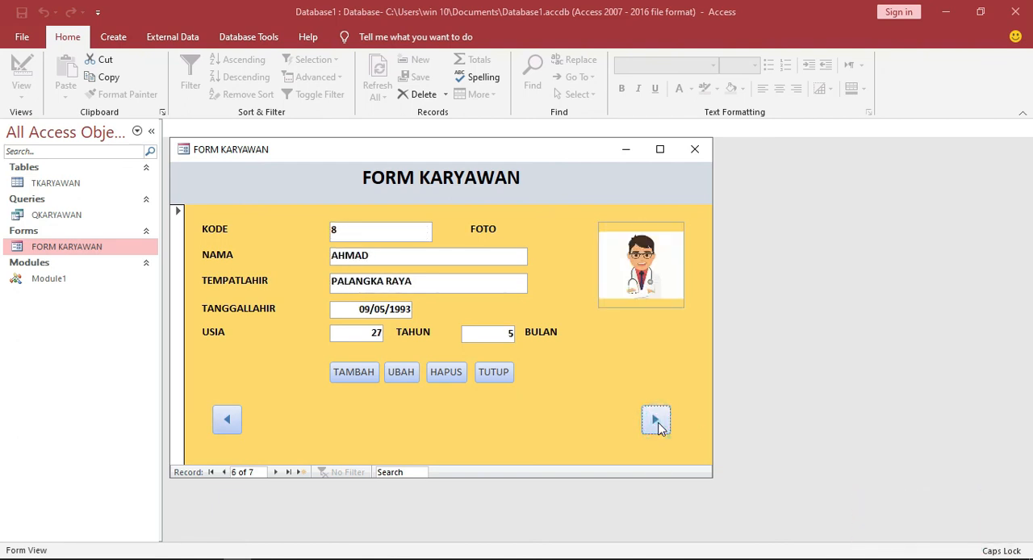
click(655, 422)
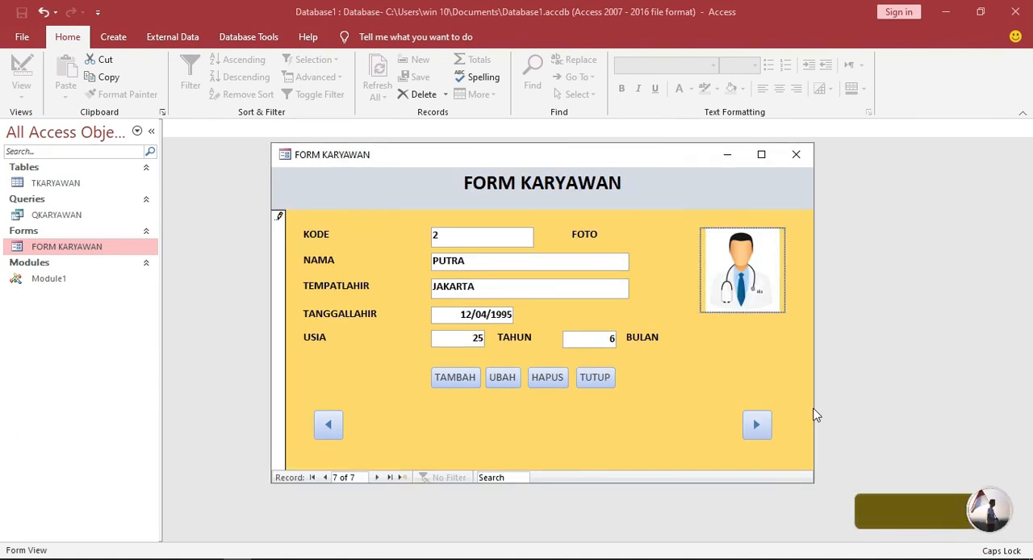